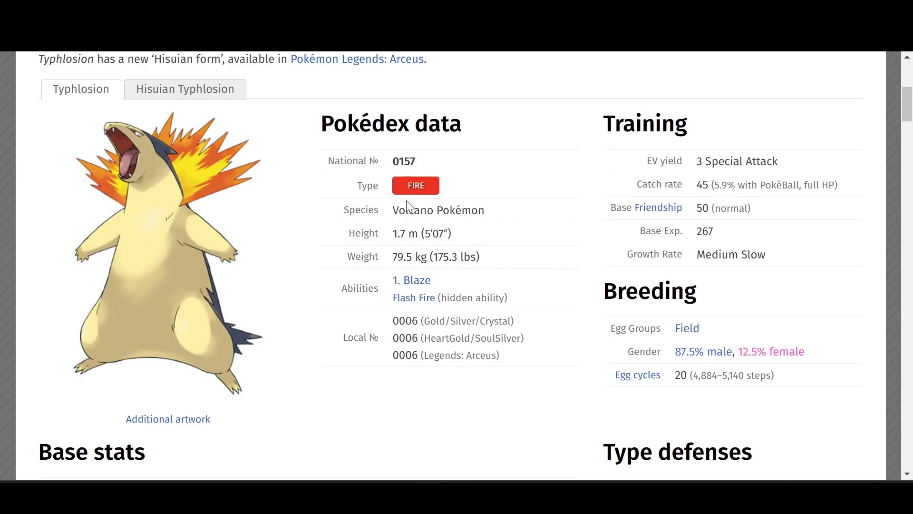
Review Typhlosion's species, Pokédex data, base stats and type defenses
drag(391, 213, 489, 213)
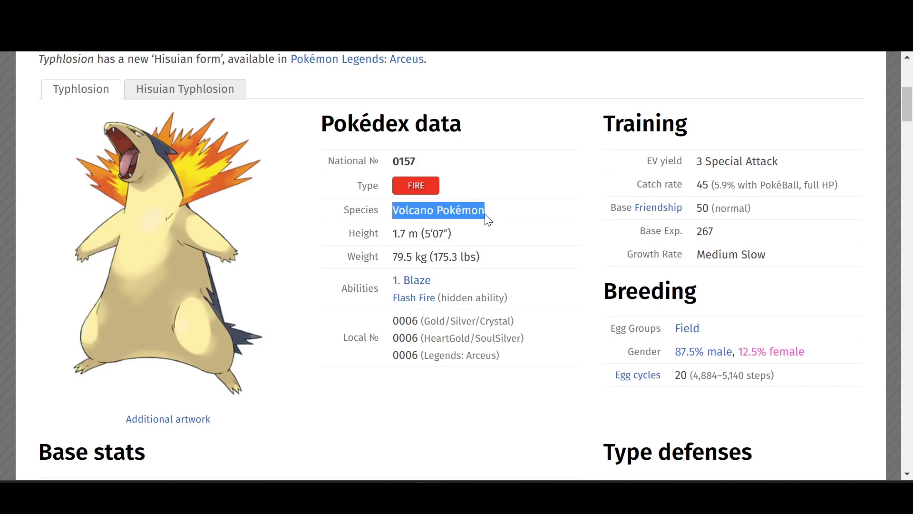
click(519, 256)
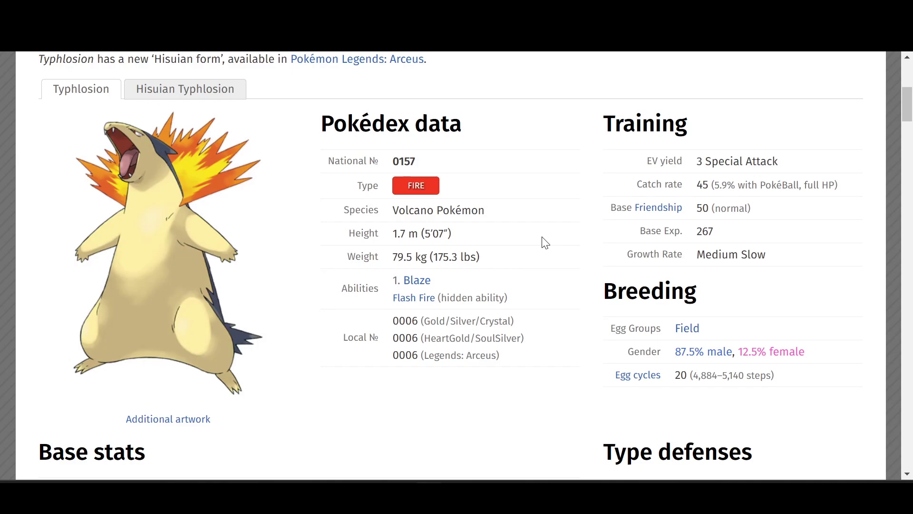
scroll(321, 245, down, 5)
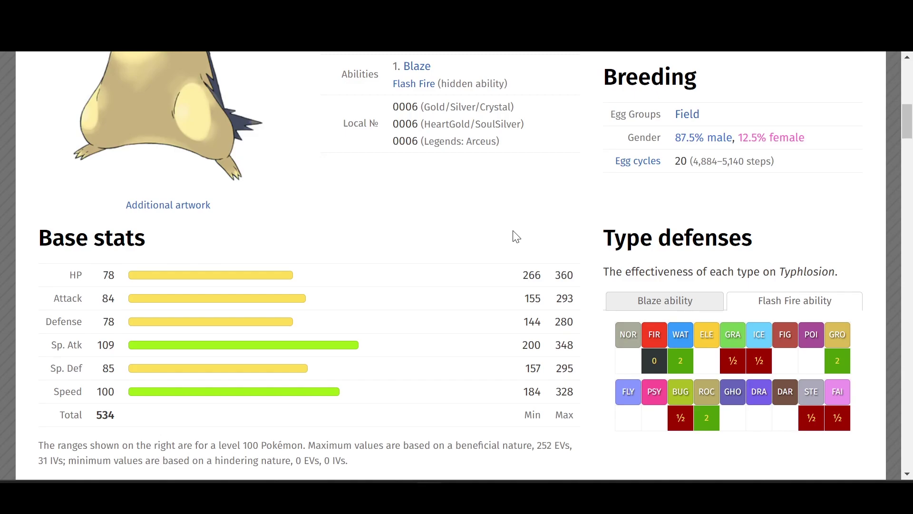
Examine the moves Typhlosion learns by level up in Scarlet/Violet alongside the first part of its TM list
scroll(475, 252, down, 15)
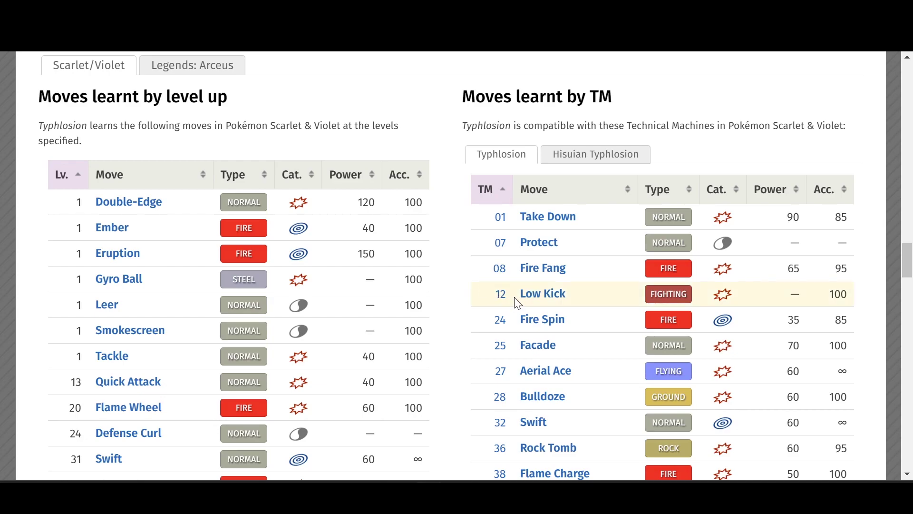
scroll(454, 292, down, 1)
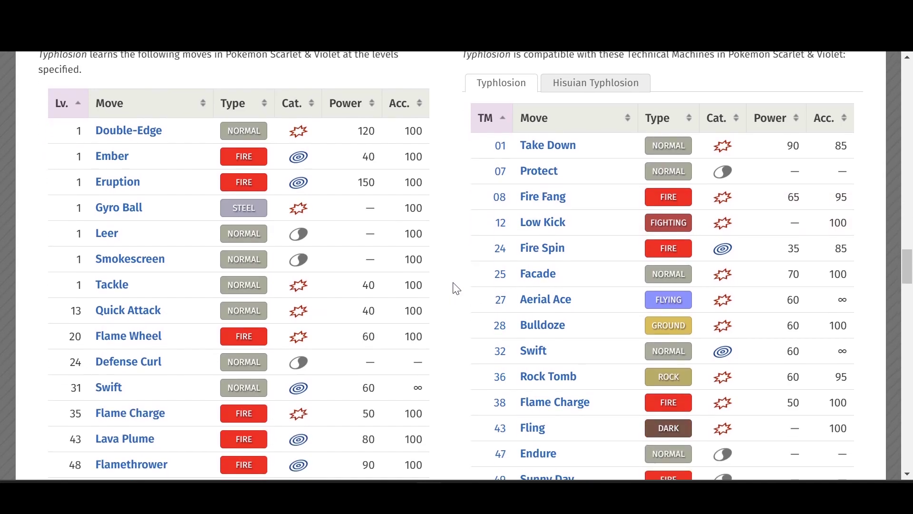
scroll(456, 290, down, 3)
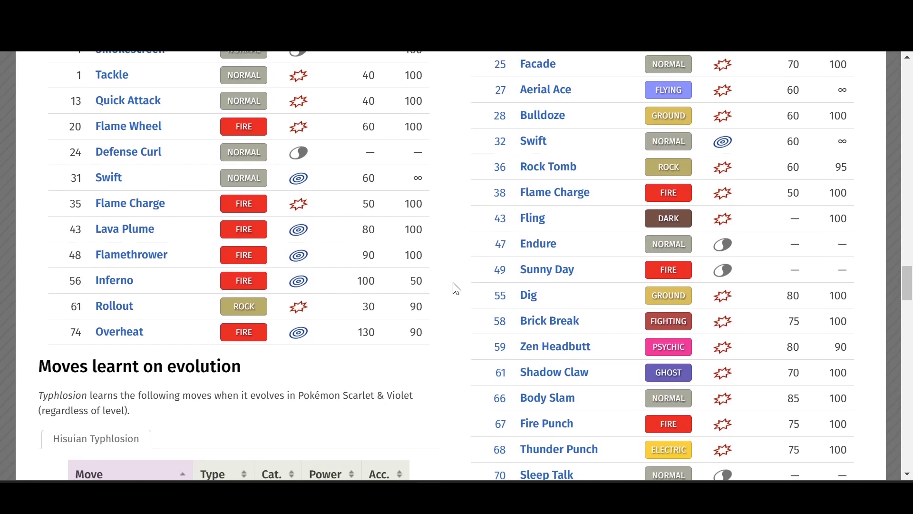
scroll(456, 288, up, 1)
scroll(457, 288, down, 1)
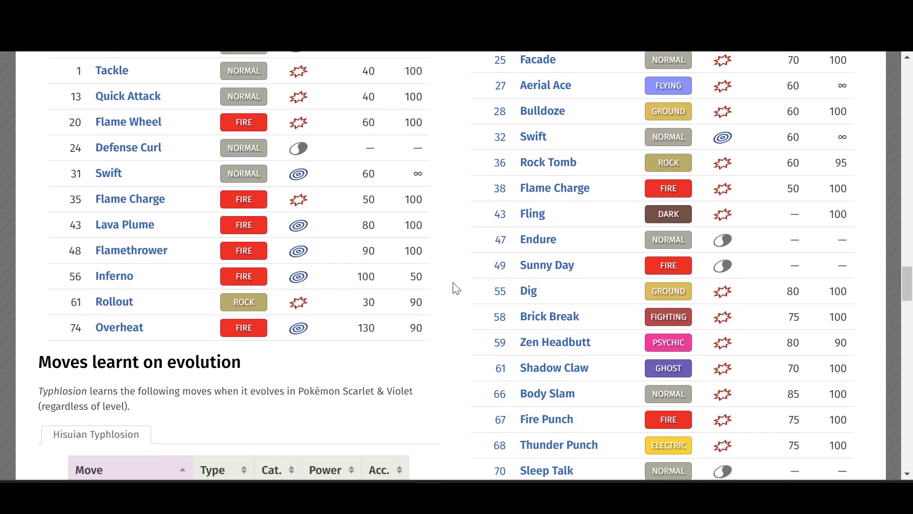
scroll(457, 289, down, 4)
scroll(452, 289, up, 3)
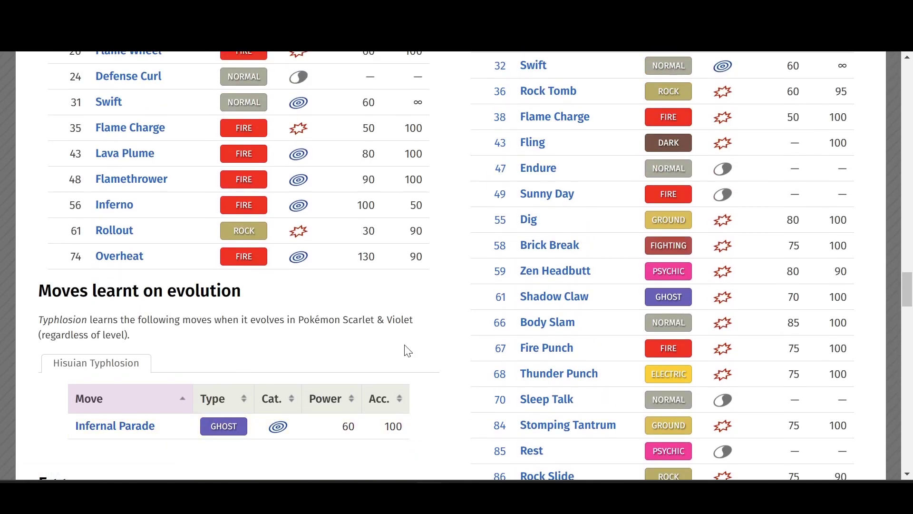
scroll(428, 344, up, 3)
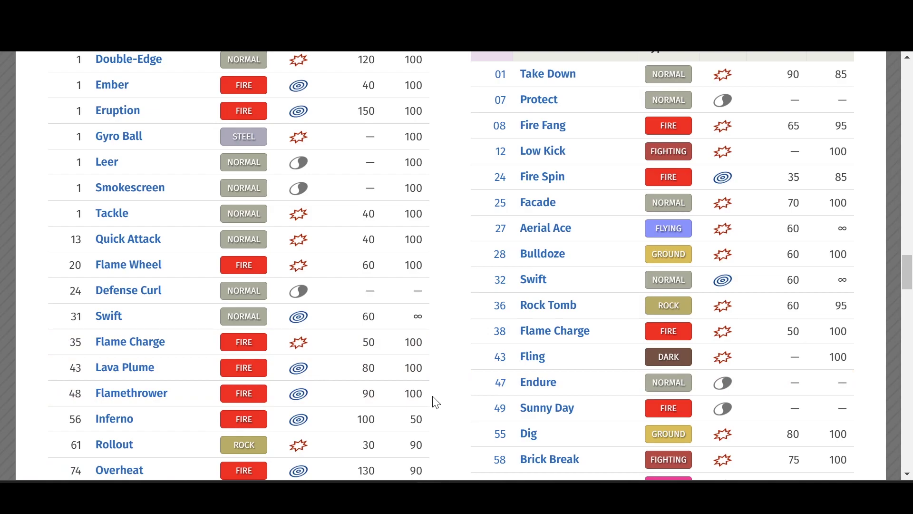
scroll(455, 407, down, 3)
scroll(458, 407, up, 3)
Examine Typhlosion's egg moves and the rest of its TM moves for coverage options
scroll(467, 329, down, 13)
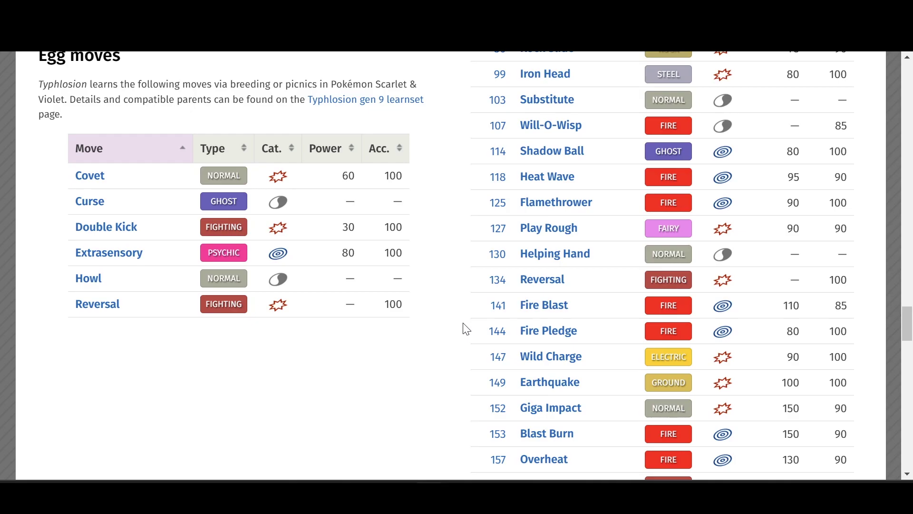
scroll(469, 322, down, 6)
scroll(474, 309, up, 2)
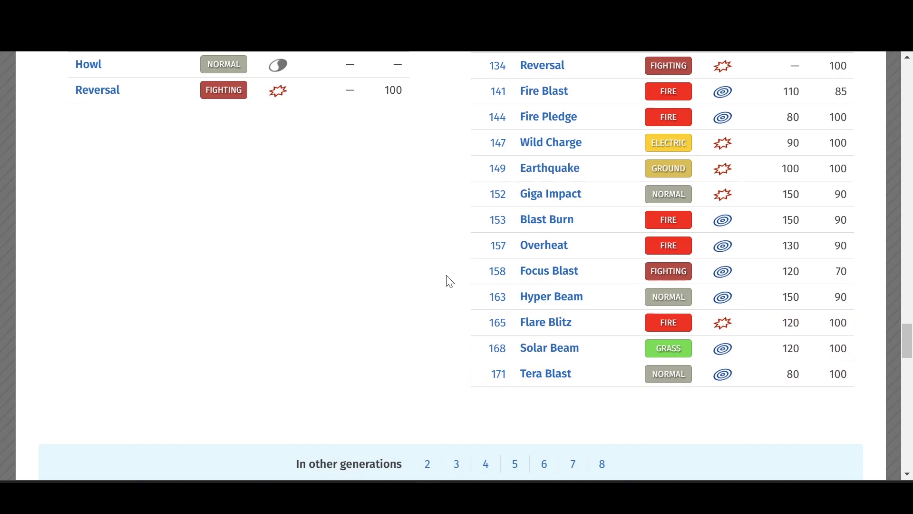
scroll(450, 282, up, 12)
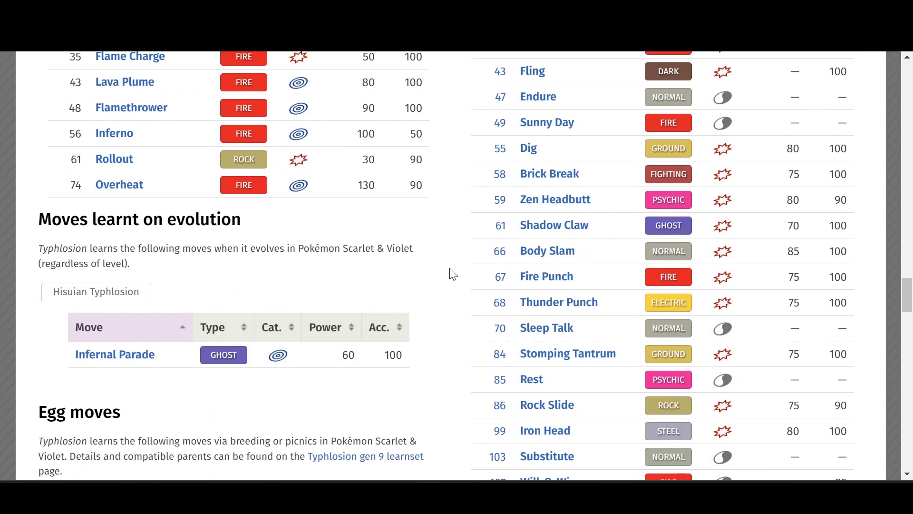
scroll(452, 312, down, 3)
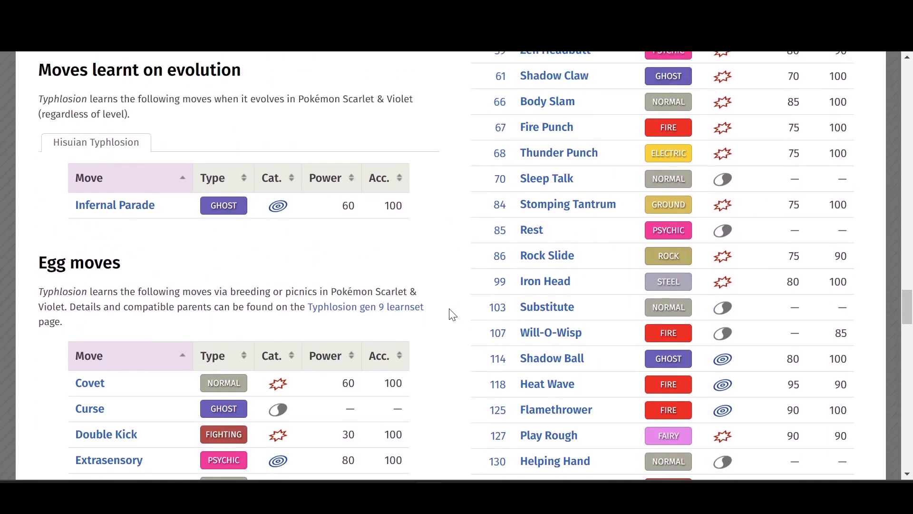
scroll(452, 315, up, 1)
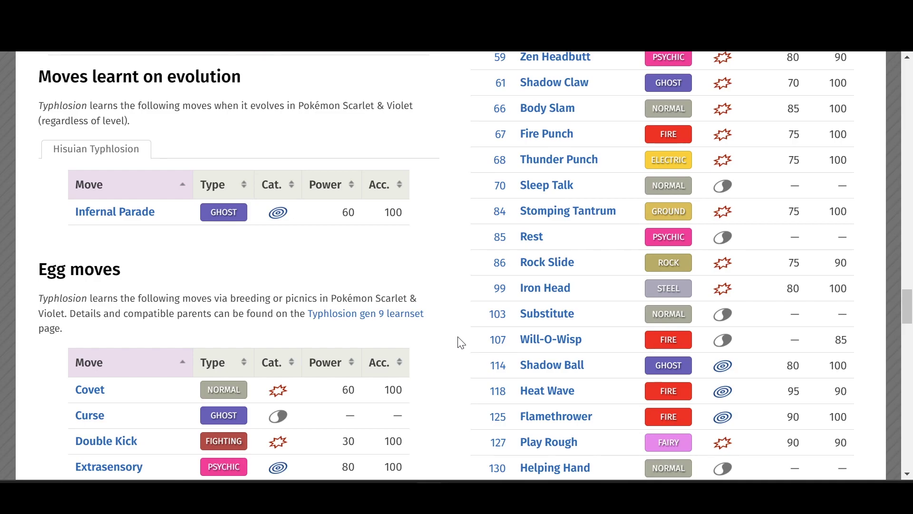
scroll(428, 324, down, 2)
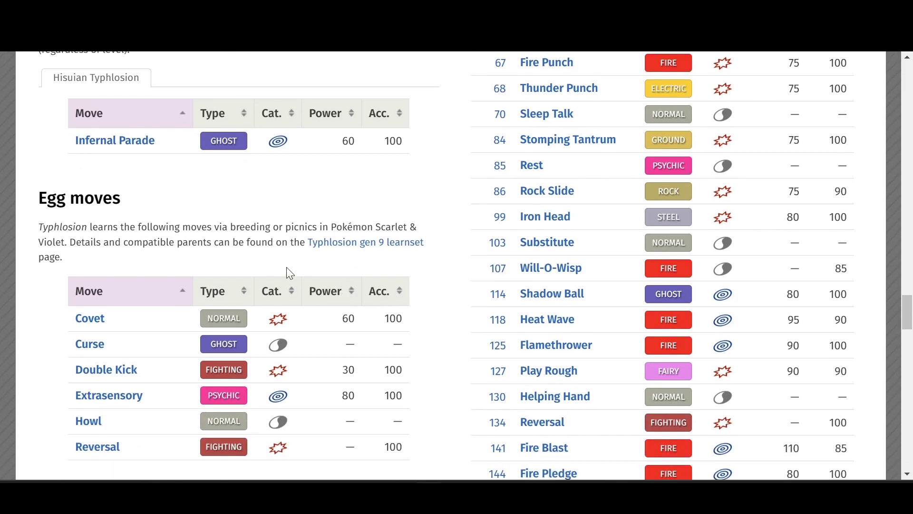
scroll(300, 285, down, 2)
scroll(307, 291, up, 2)
scroll(452, 340, down, 3)
scroll(459, 297, down, 3)
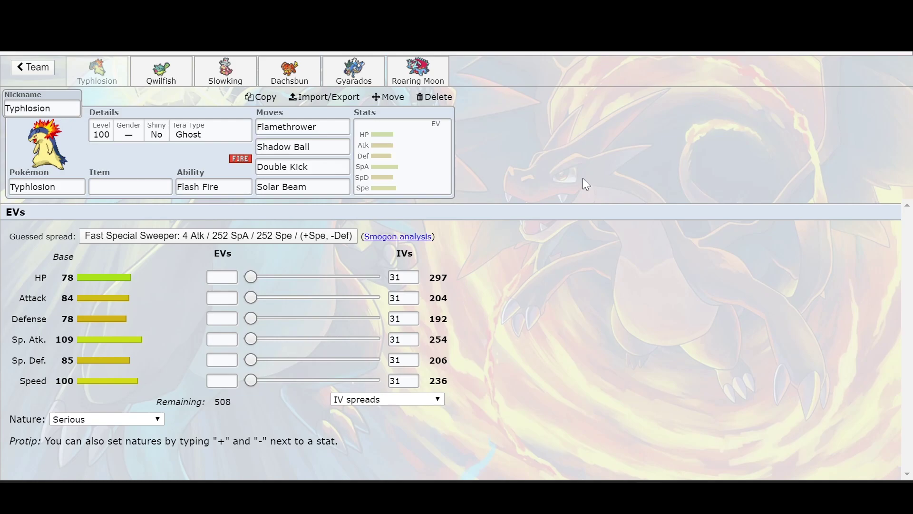
Switch to the Pokémon Showdown teambuilder and replace Typhlosion's Double Kick with Focus Blast
click(295, 167)
double_click(300, 167)
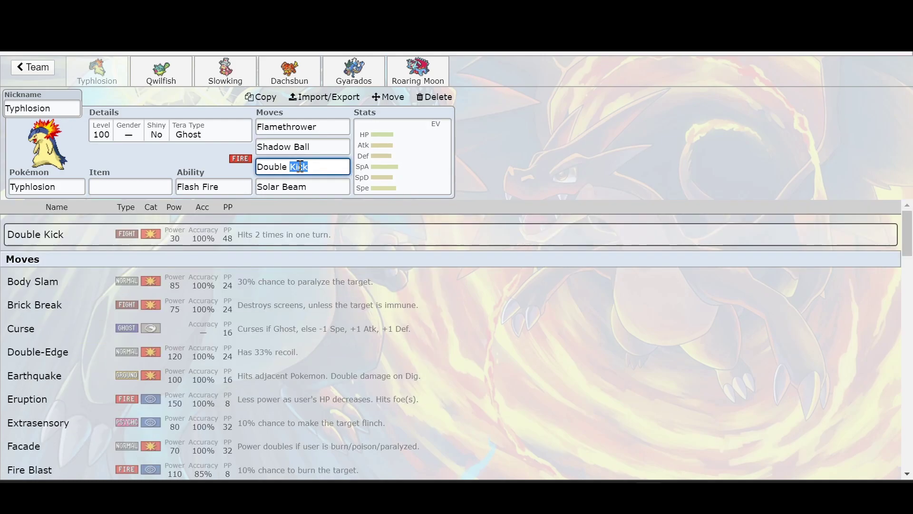
key(ctrl+a)
text(Focus)
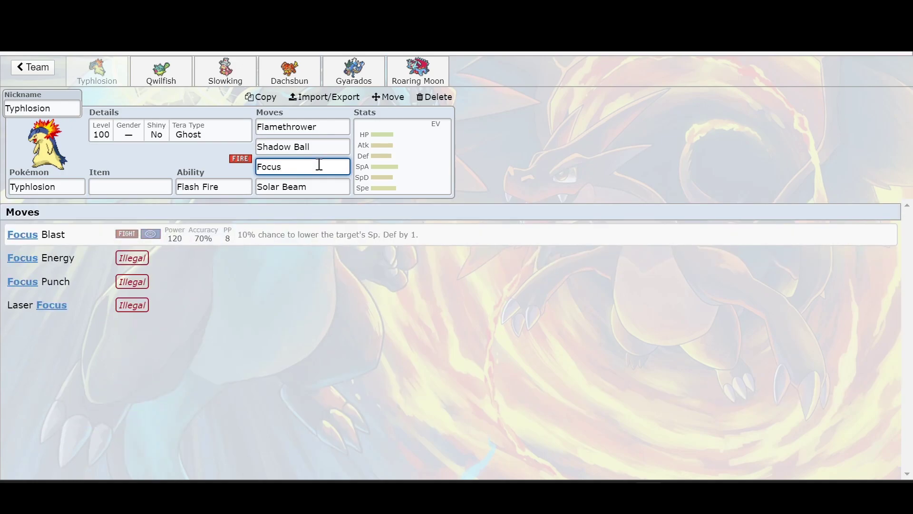
click(320, 233)
click(568, 160)
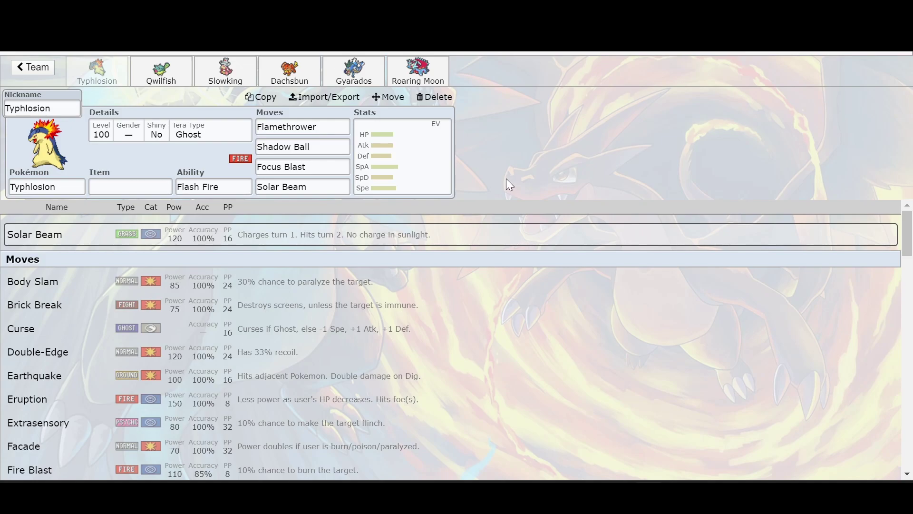
Review the move sets and EV spreads of Qwilfish and Slowking
click(161, 86)
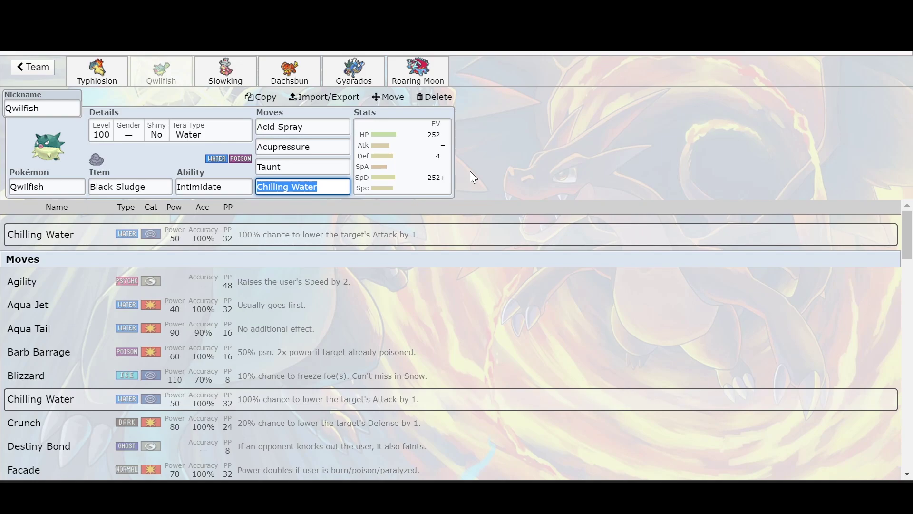
click(409, 175)
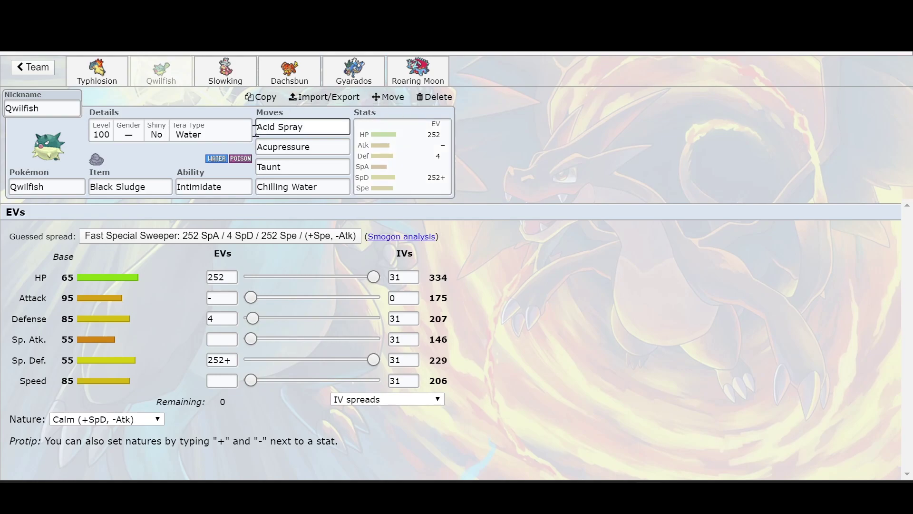
click(224, 75)
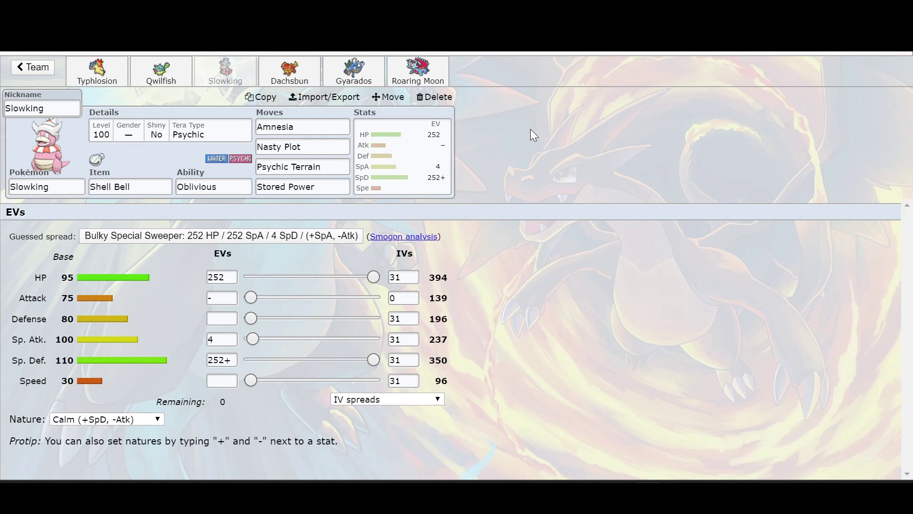
click(159, 69)
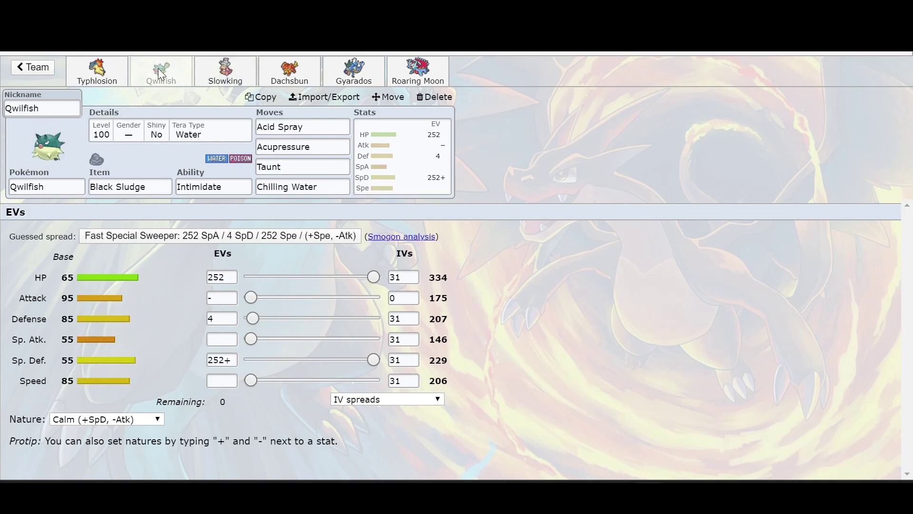
click(234, 78)
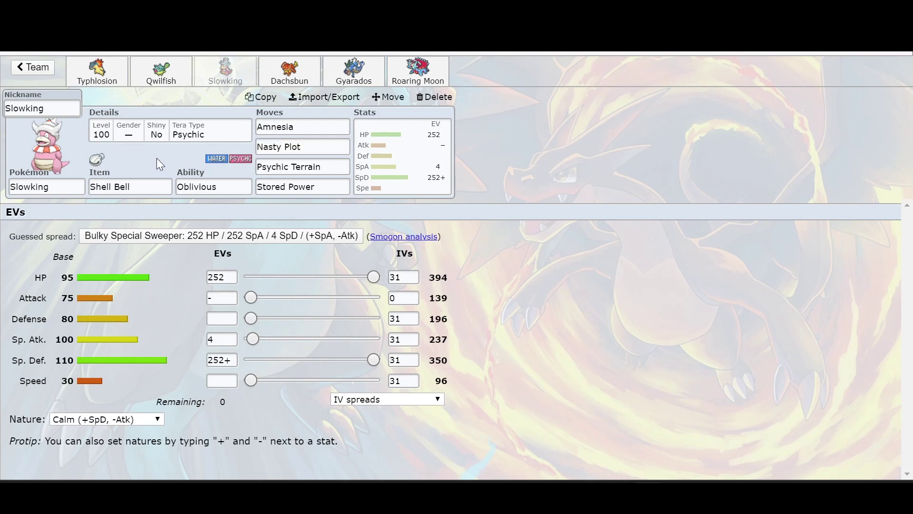
Compare the effects of Slowking's Amnesia and Qwilfish's Acid Spray
click(302, 124)
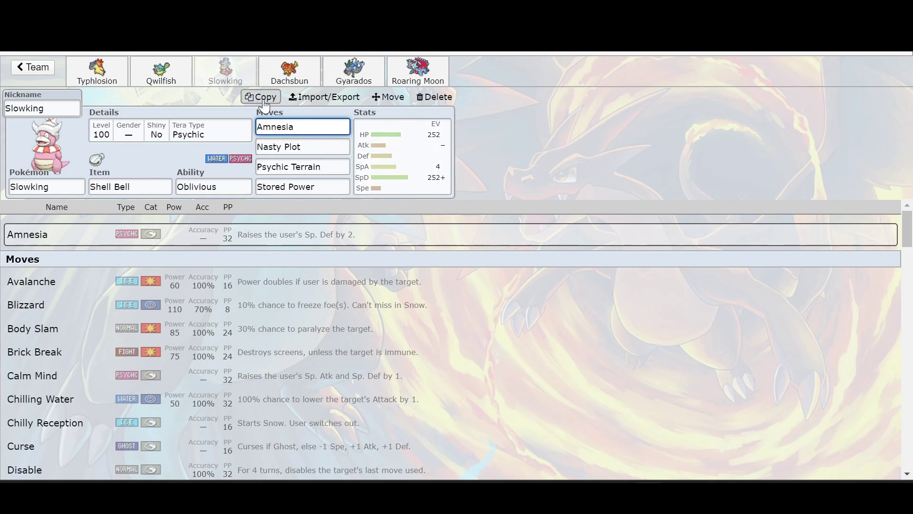
click(161, 78)
click(226, 76)
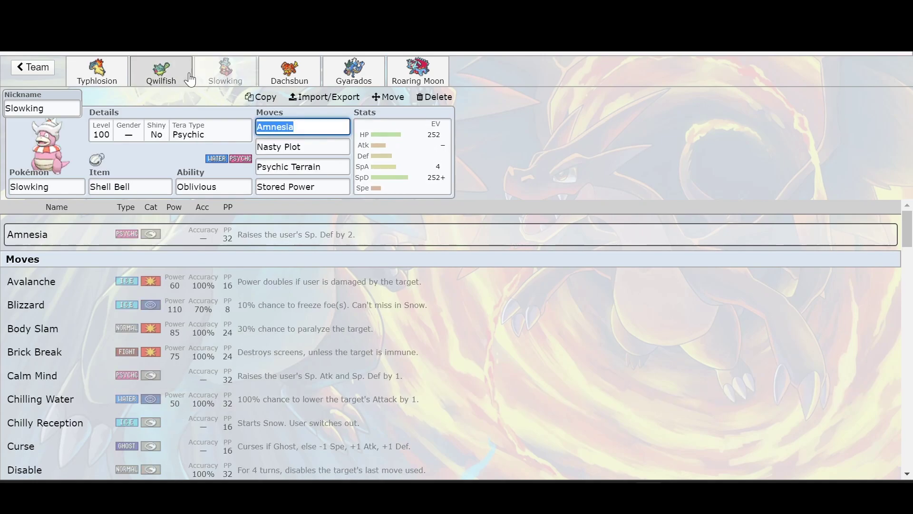
click(169, 73)
click(221, 73)
click(521, 163)
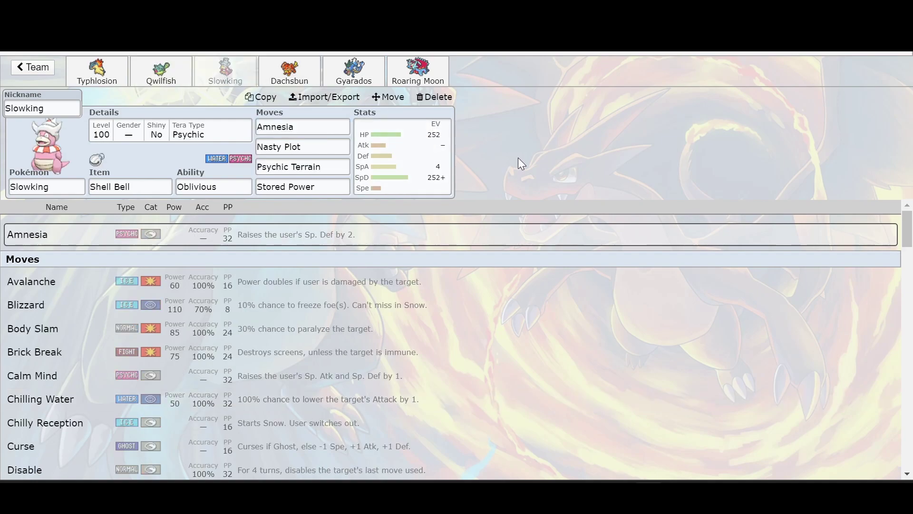
click(231, 77)
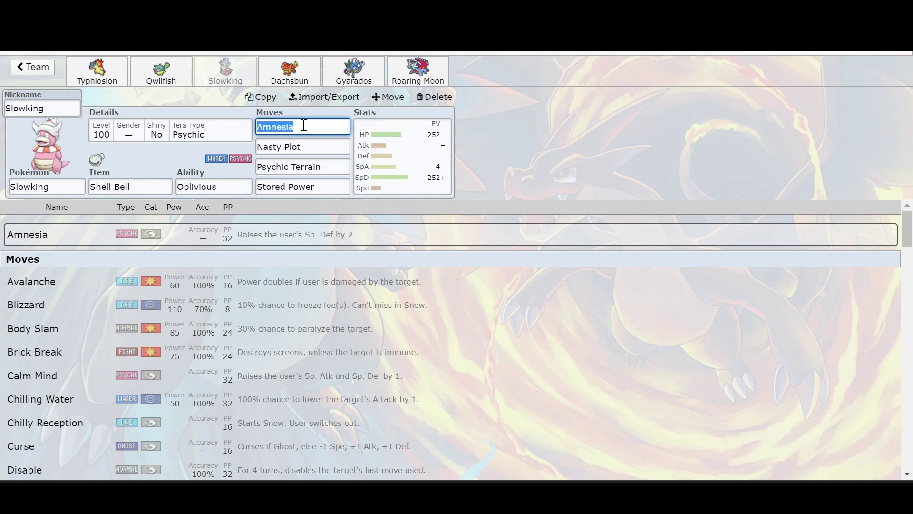
click(162, 76)
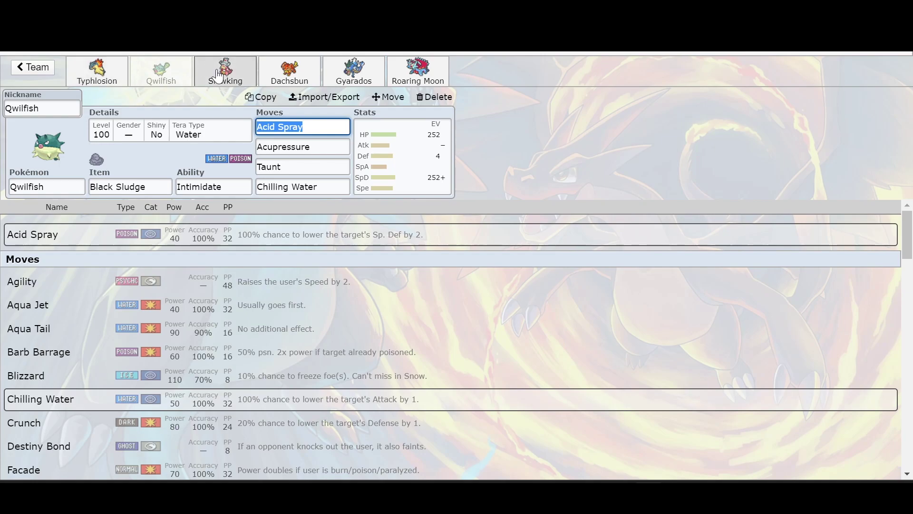
click(171, 70)
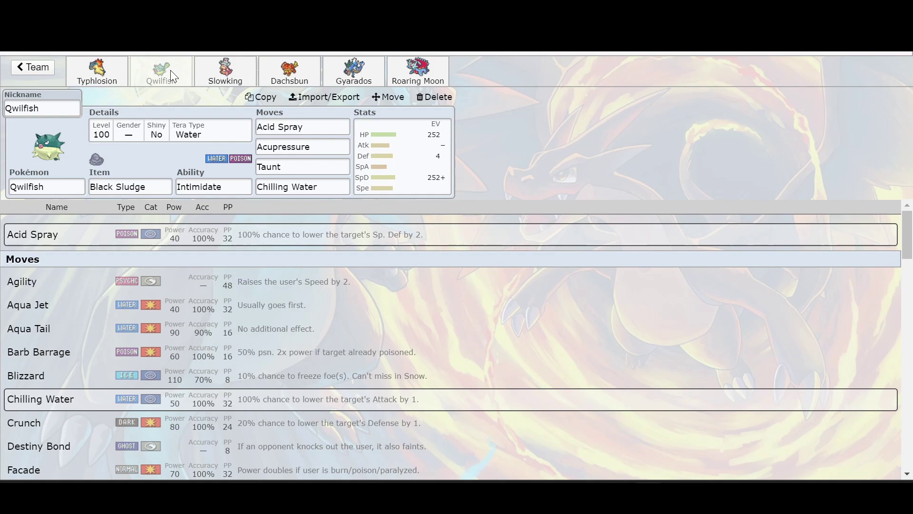
Check the details of Qwilfish's Acupressure and of Slowking's Nasty Plot, Amnesia and Stored Power
click(303, 142)
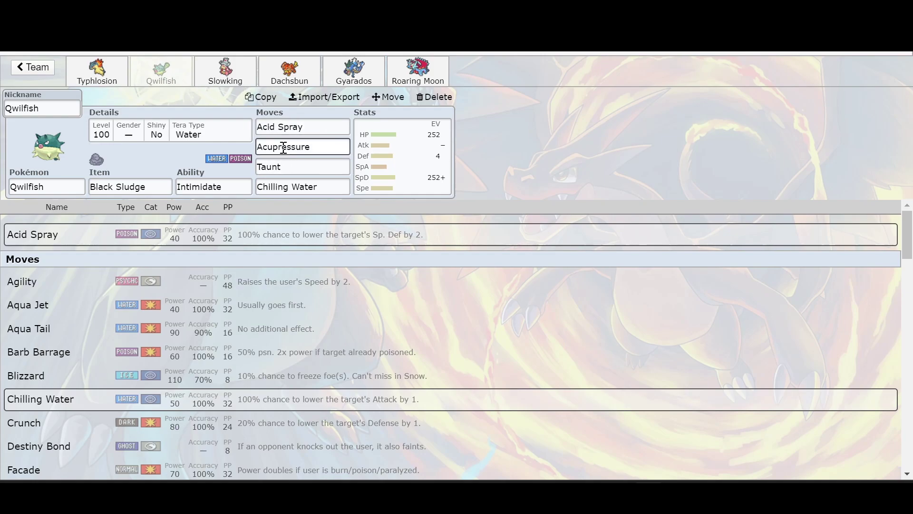
click(283, 147)
click(240, 79)
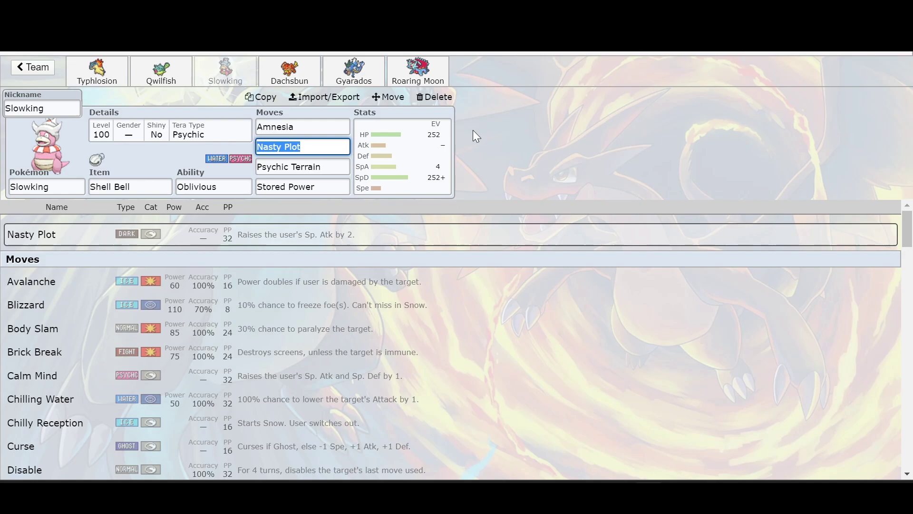
click(310, 147)
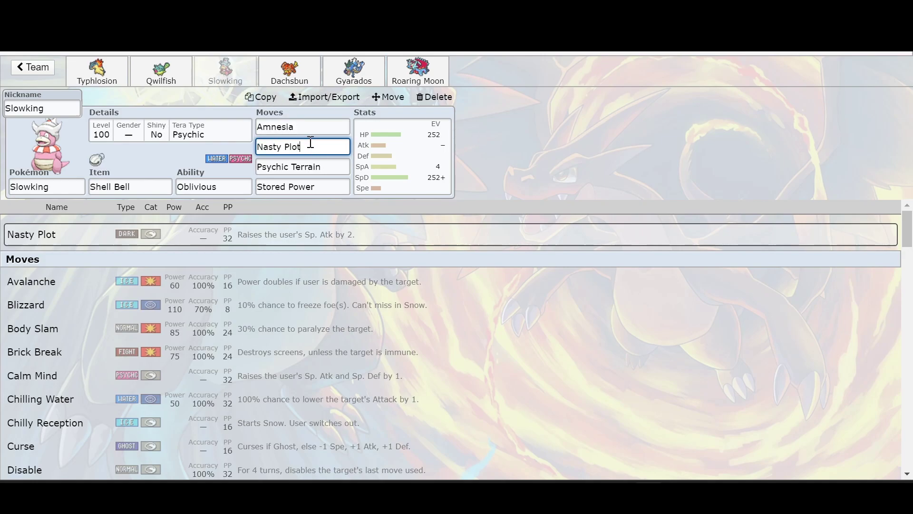
click(311, 128)
click(320, 148)
click(326, 188)
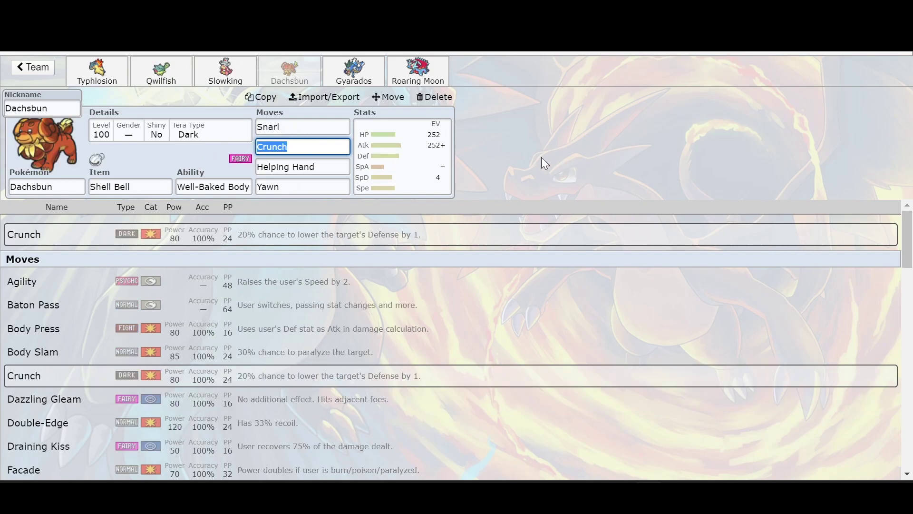
Check the details of Dachsbun's Snarl
click(311, 130)
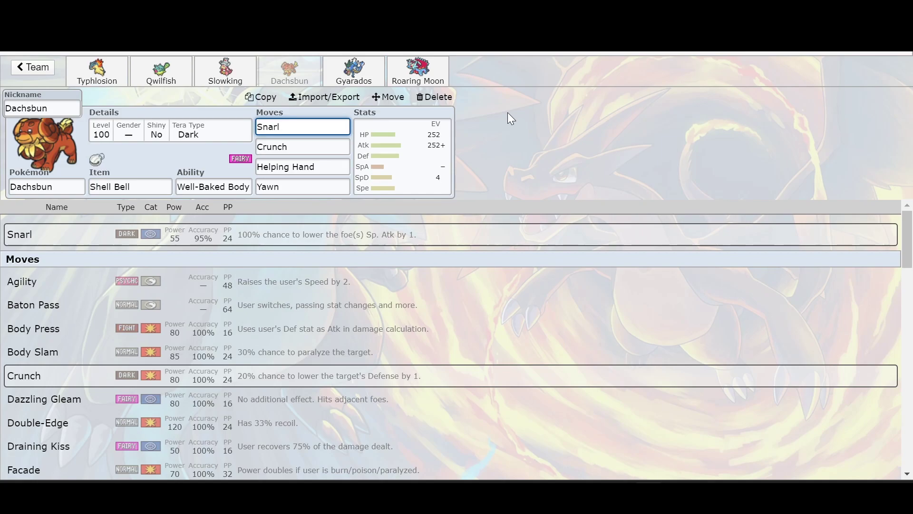
Review Gyarados's set: the Shell Bell item, the moves Crunch, Rain Dance and Dragon Dance, and the EV spread
click(358, 76)
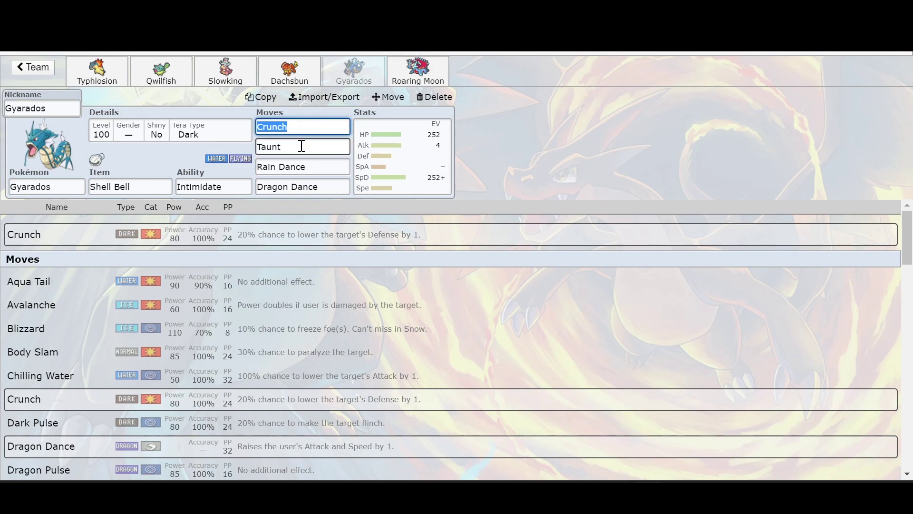
click(308, 126)
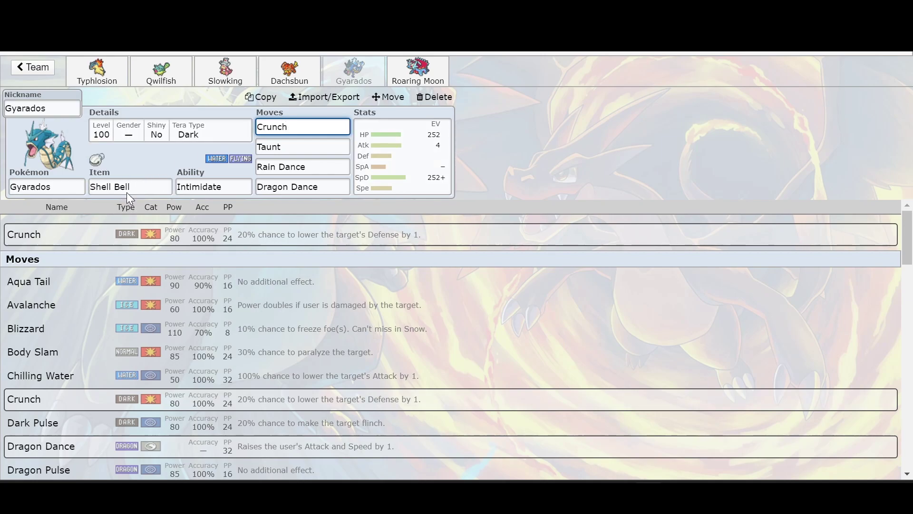
click(143, 184)
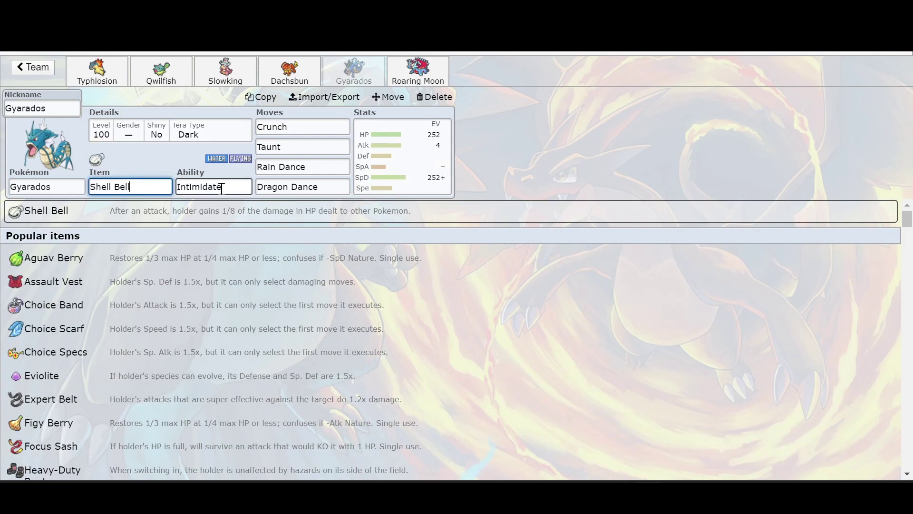
click(301, 129)
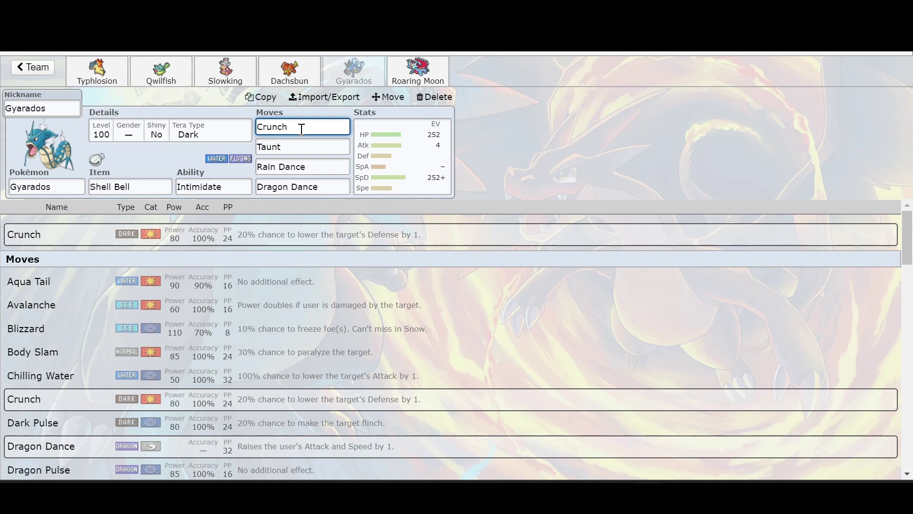
click(314, 167)
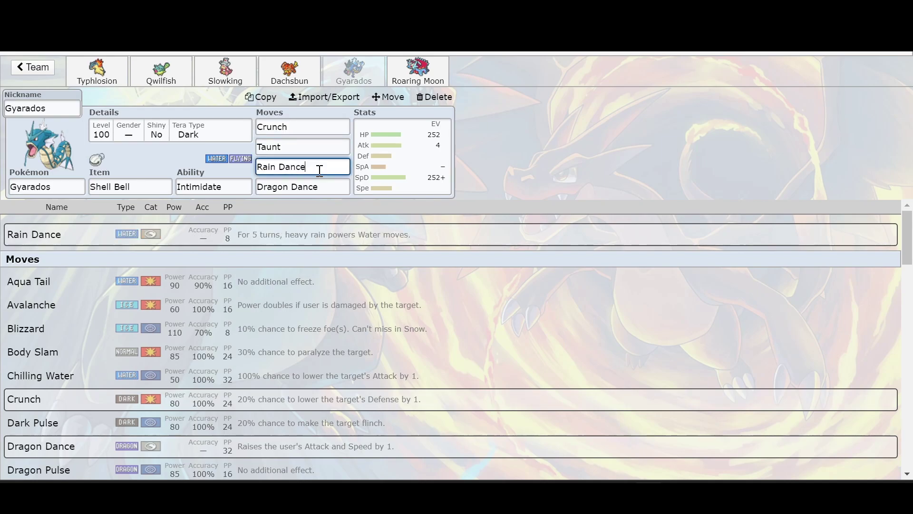
click(321, 187)
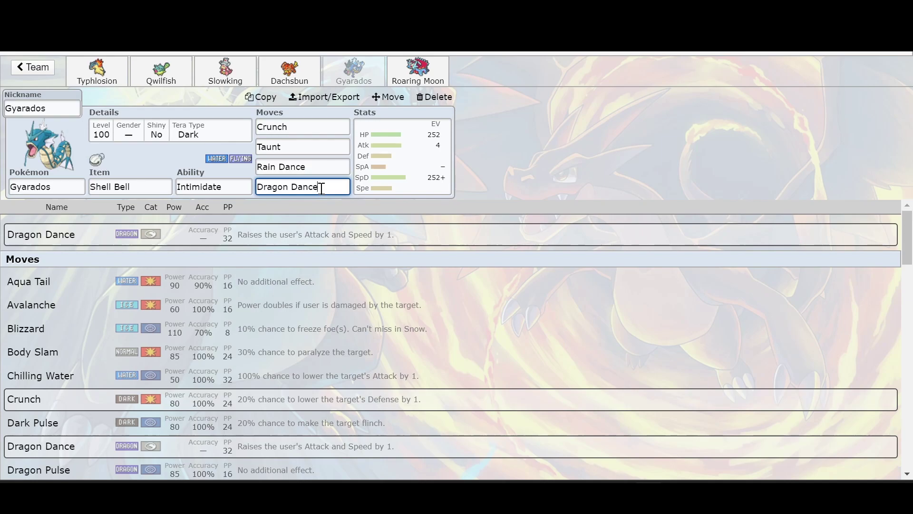
click(408, 172)
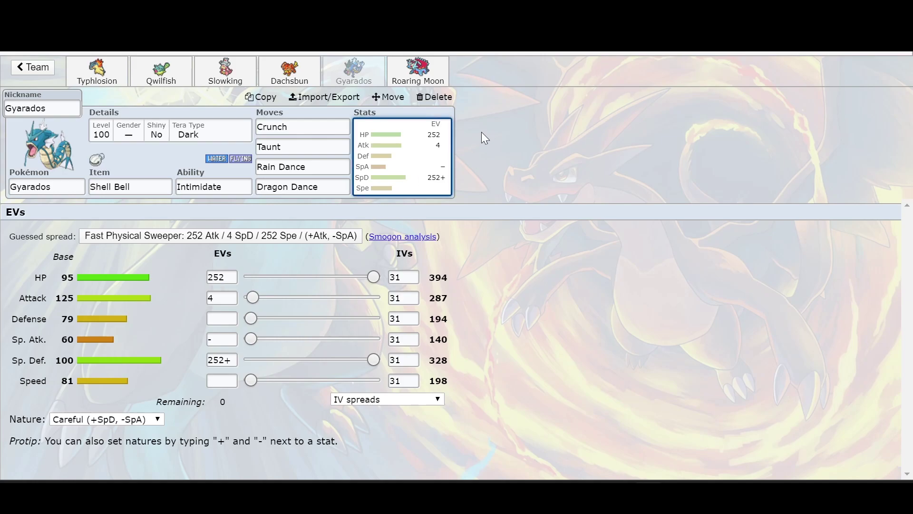
Review Roaring Moon's move set, EV spread and nature
click(431, 77)
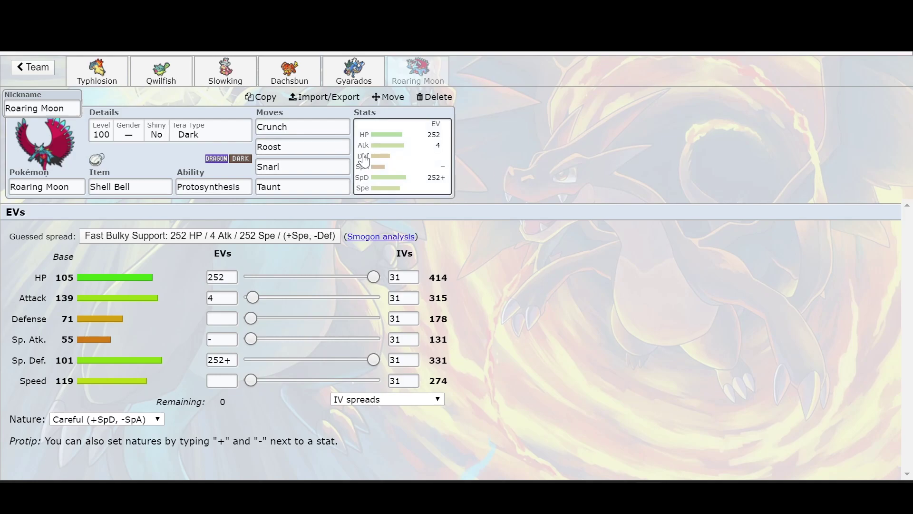
click(389, 170)
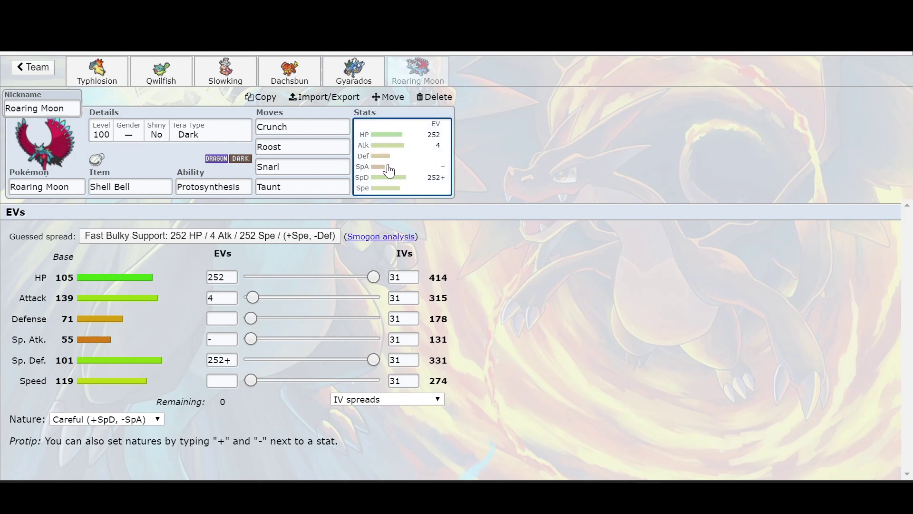